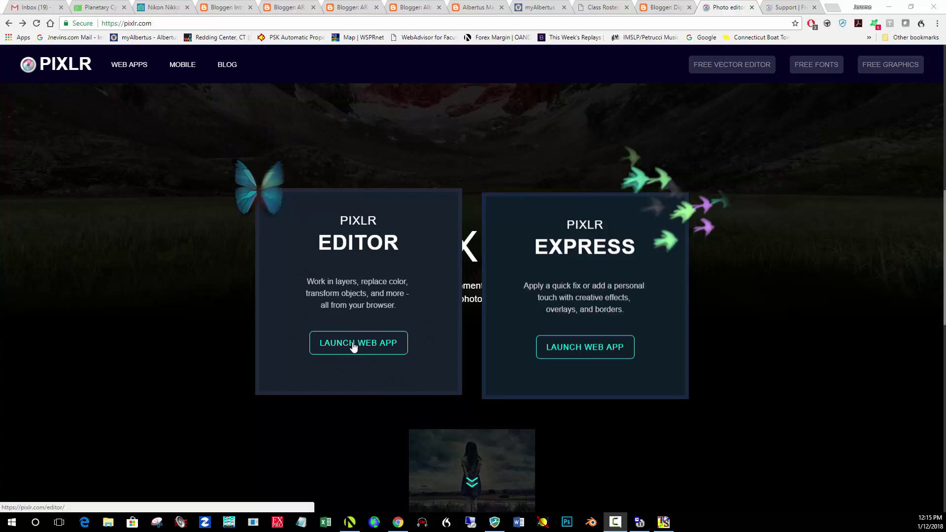
Step: Launch Pixlr Editor and open the Thanksgiving 2017 flower photo from the computer's Winter 2017-2018 pictures folder
click(401, 344)
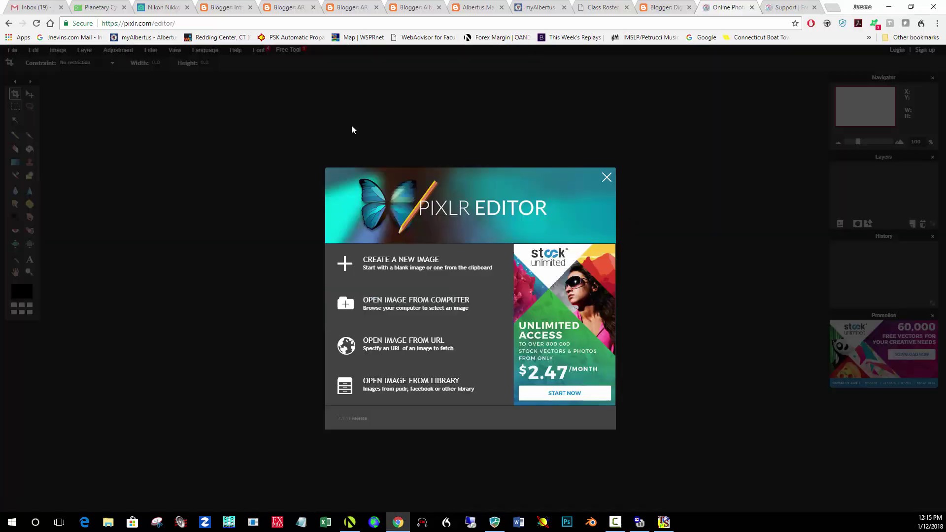
click(422, 299)
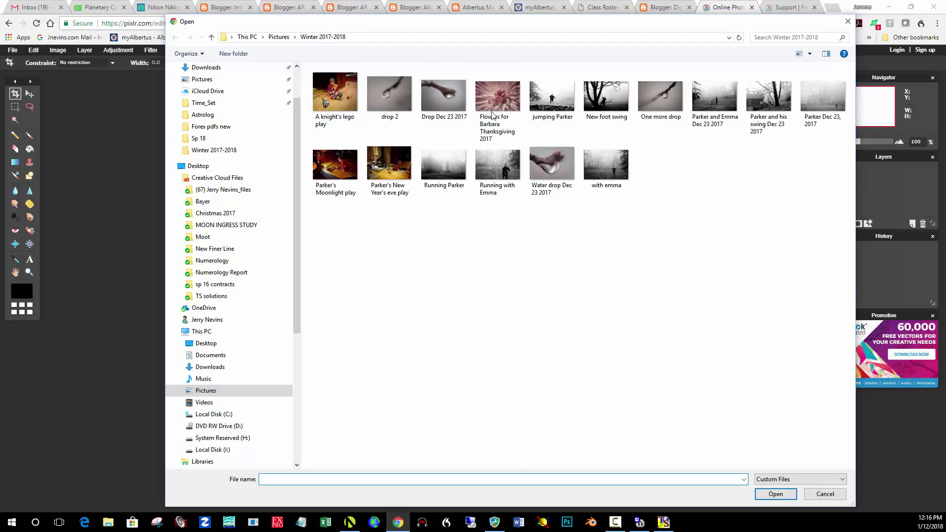
click(495, 112)
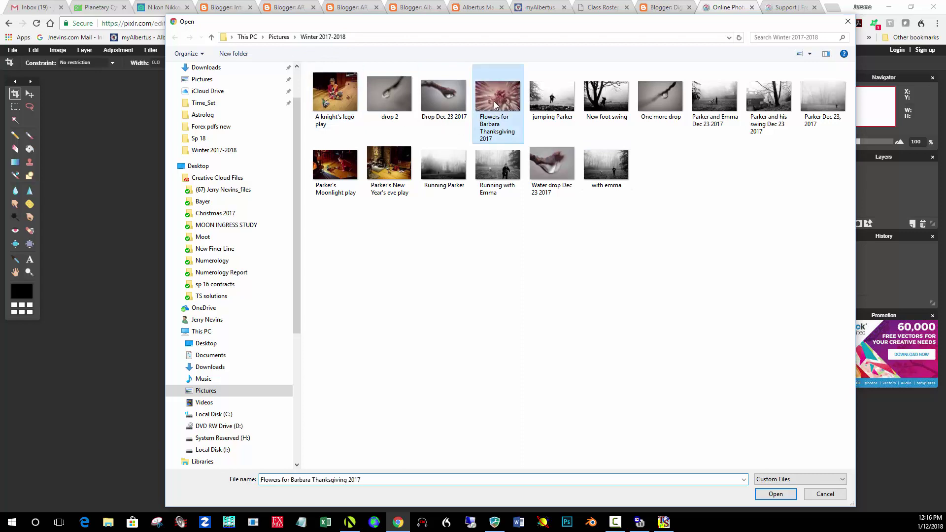
click(777, 493)
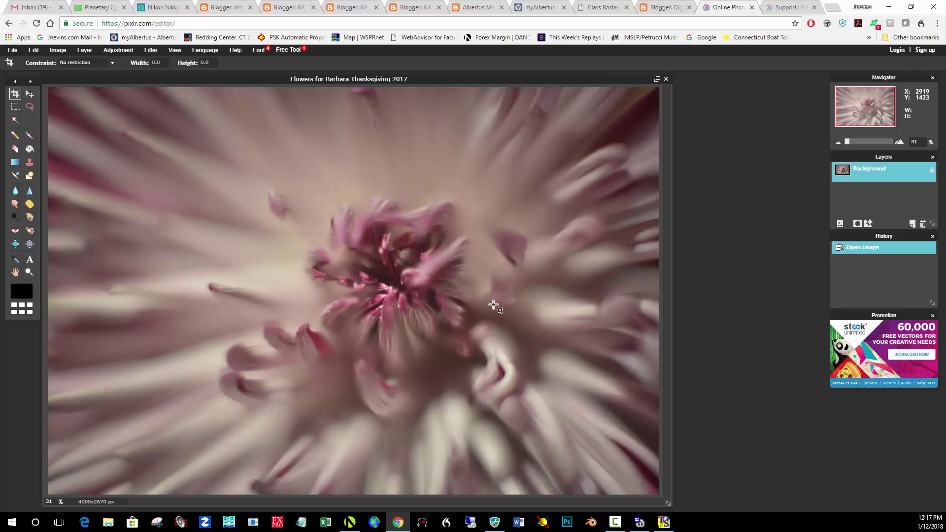
Step: Apply a Levels adjustment to the whole photo with the black input level at 21 and the white input level at 222
click(114, 49)
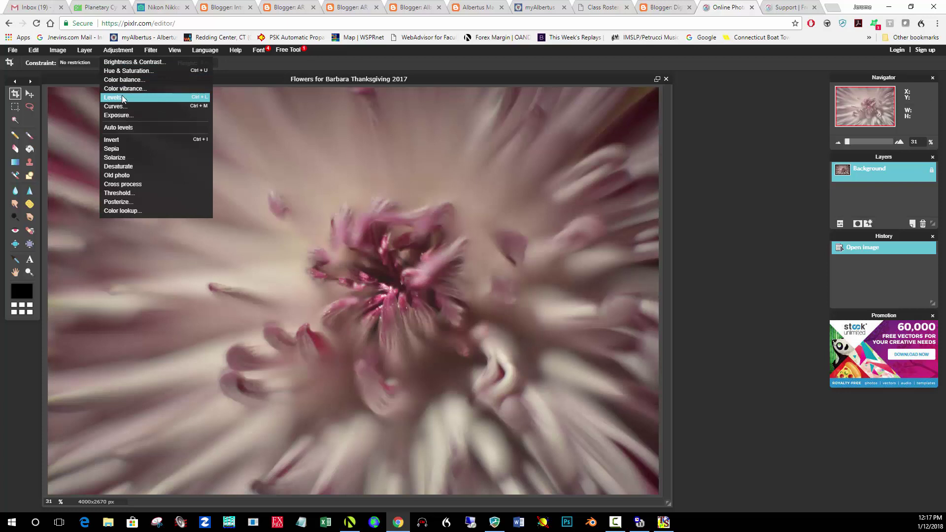
click(199, 98)
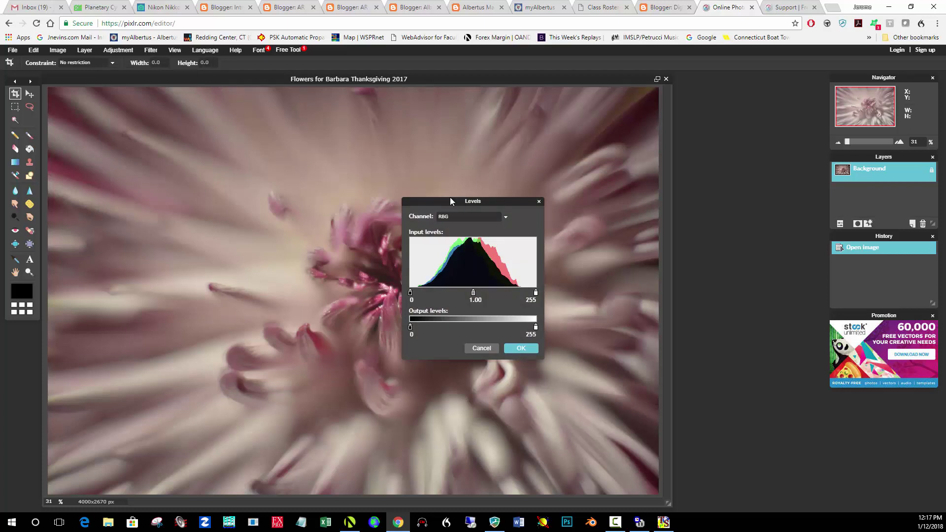
drag(451, 198, 498, 137)
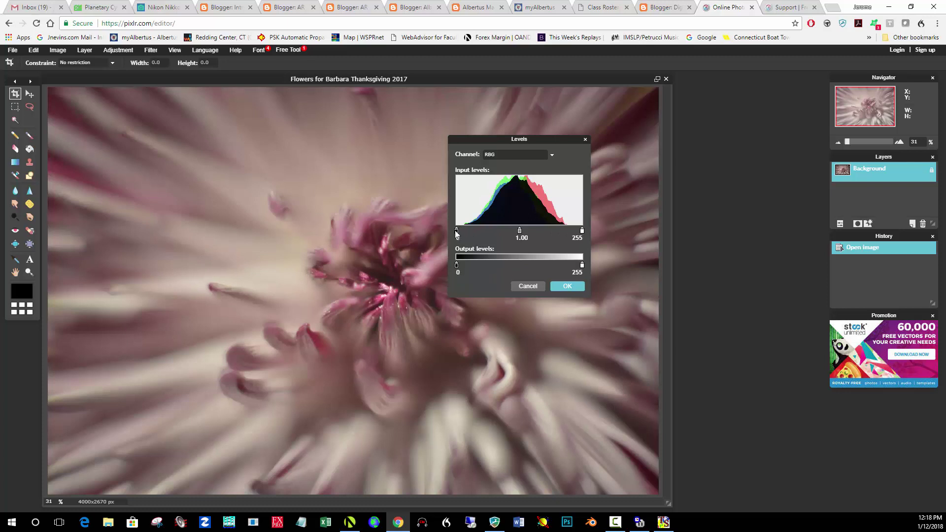
drag(458, 232, 467, 234)
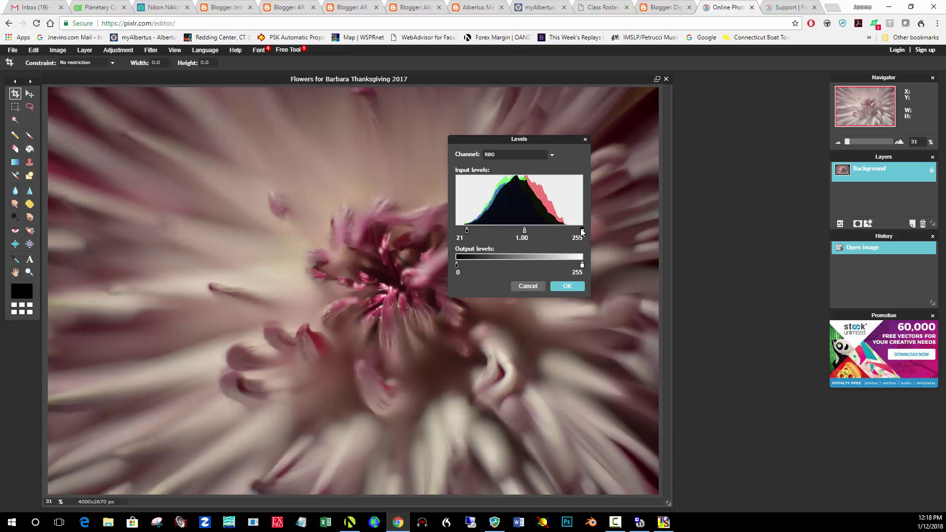
drag(582, 230, 566, 232)
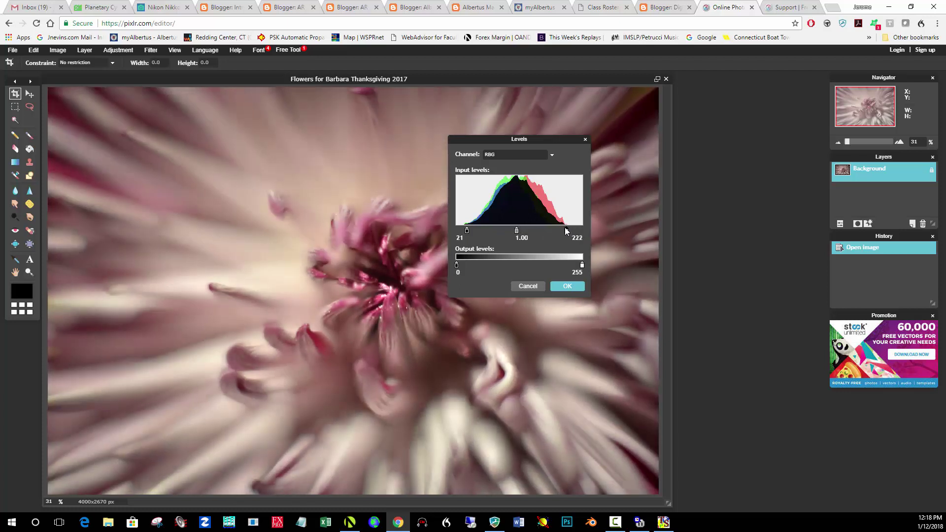
click(568, 288)
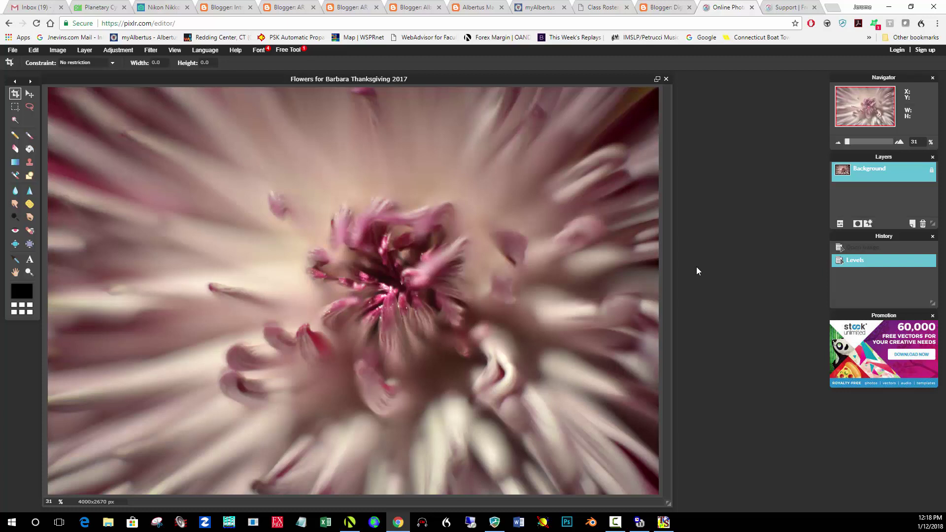
Step: Compare the whole photo before and after the Levels adjustment by undoing and redoing it
key(ctrl+z)
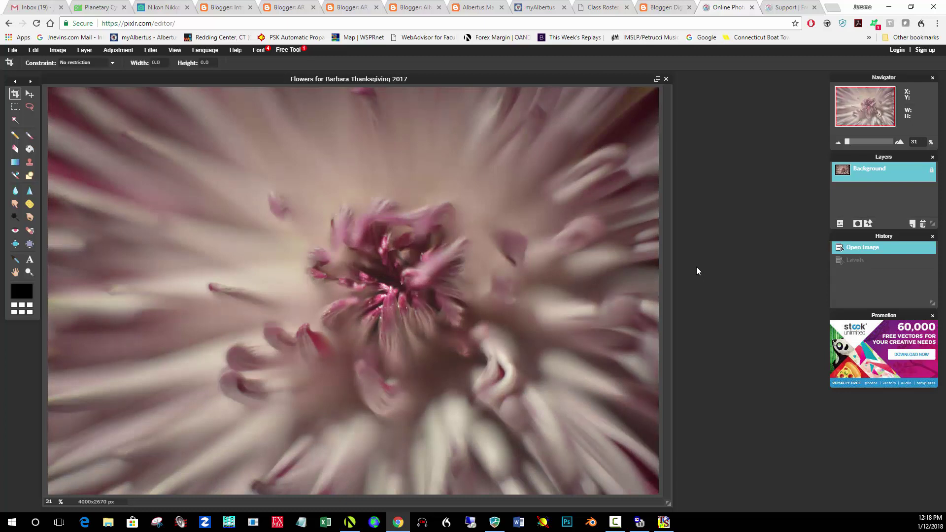
key(ctrl+y)
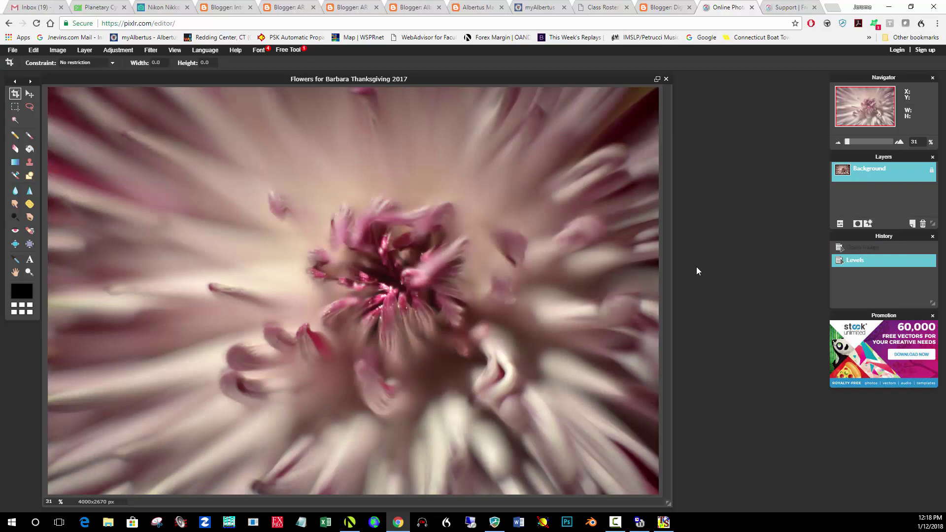
key(ctrl+z)
key(ctrl+y)
Step: Draw a freehand lasso selection with a feather of 48 around the flower's centre, about 963 by 1093 px
click(29, 108)
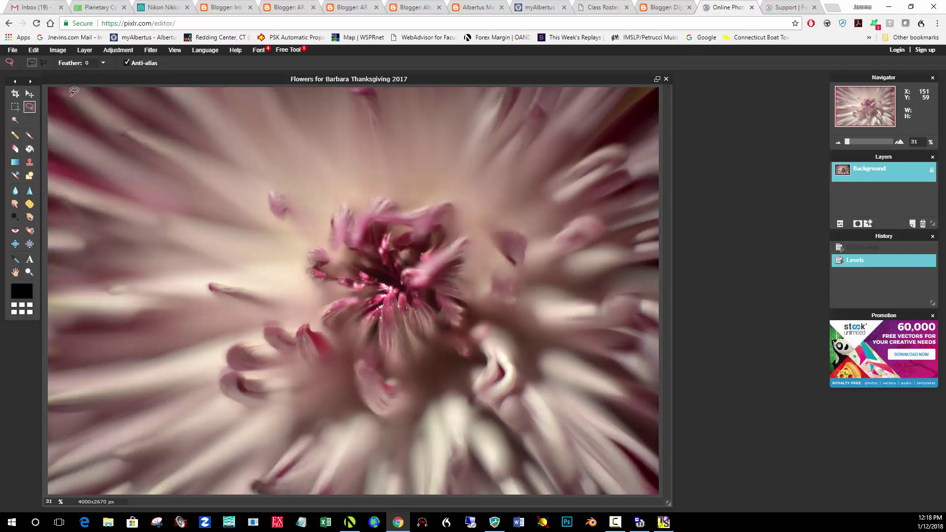
click(103, 63)
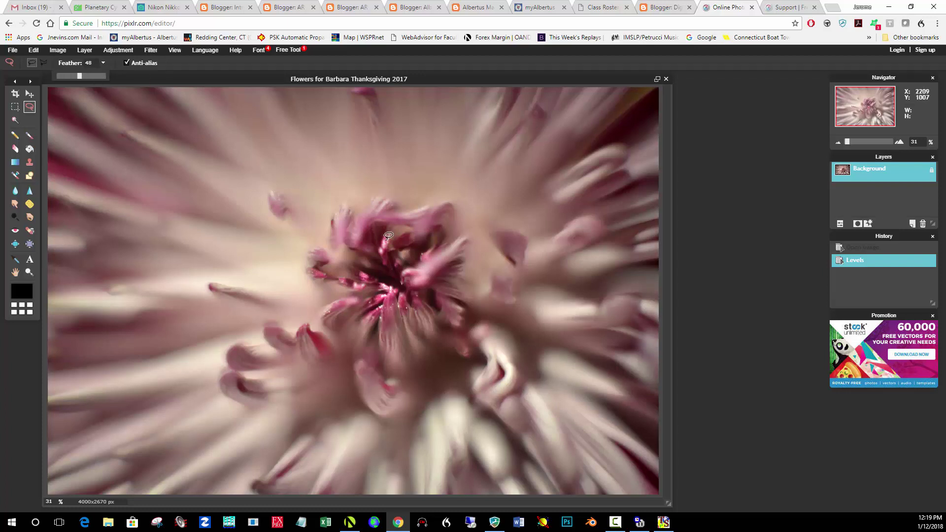
mouse_move(402, 222)
mouse_down()
mouse_move(373, 221)
mouse_move(311, 250)
mouse_move(306, 271)
mouse_move(340, 314)
mouse_move(371, 324)
mouse_move(425, 310)
mouse_move(431, 260)
mouse_move(416, 232)
mouse_move(357, 220)
mouse_move(329, 254)
mouse_move(329, 315)
mouse_move(348, 351)
mouse_move(427, 333)
mouse_move(438, 256)
mouse_move(426, 227)
mouse_move(356, 218)
mouse_up()
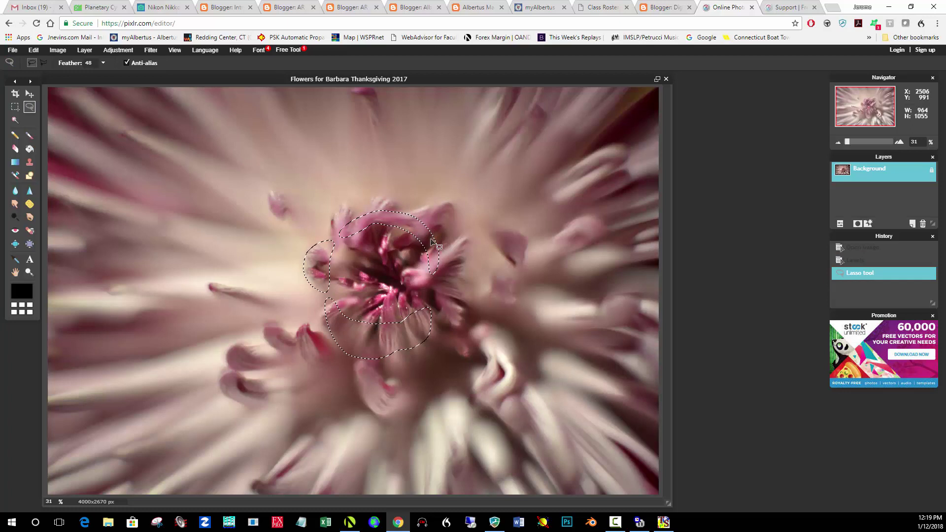
key(ctrl+d)
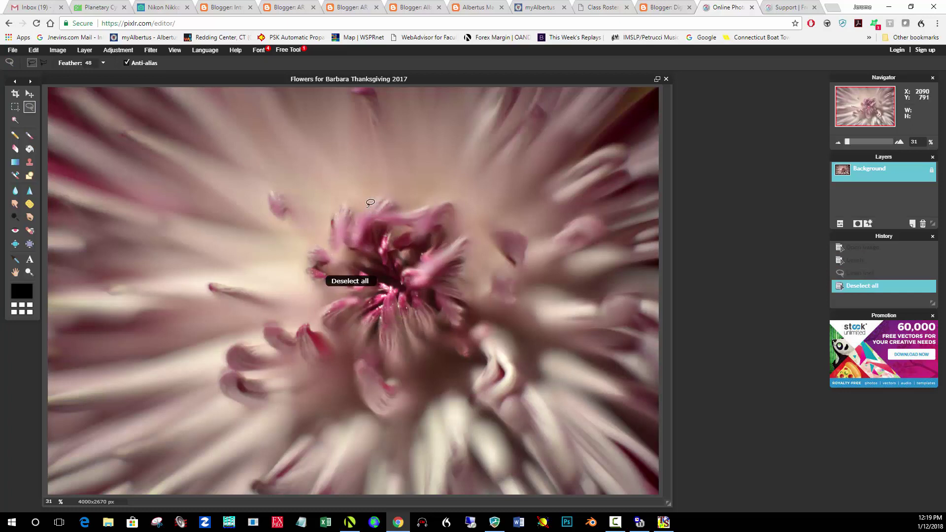
mouse_move(327, 254)
mouse_down()
mouse_move(325, 292)
mouse_move(441, 340)
mouse_move(452, 273)
mouse_move(438, 229)
mouse_move(396, 204)
mouse_move(342, 219)
mouse_move(326, 255)
mouse_up()
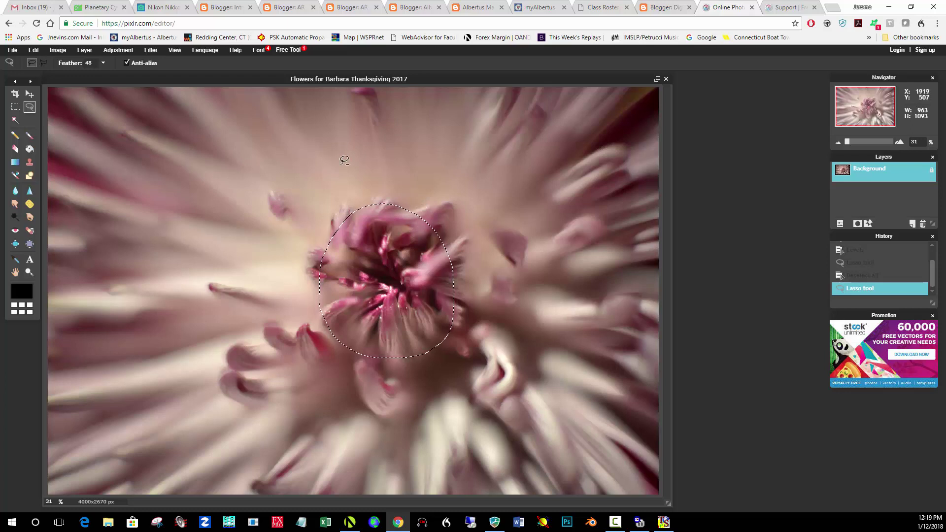
Step: Apply Levels to the selected flower centre with the white input level at 240 and the midtone at 0.83
key(ctrl+l)
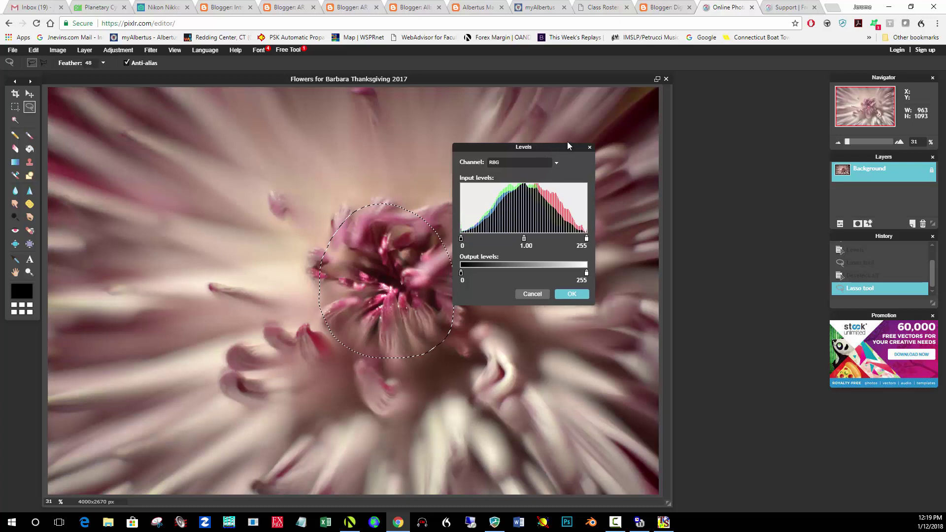
drag(568, 145, 632, 118)
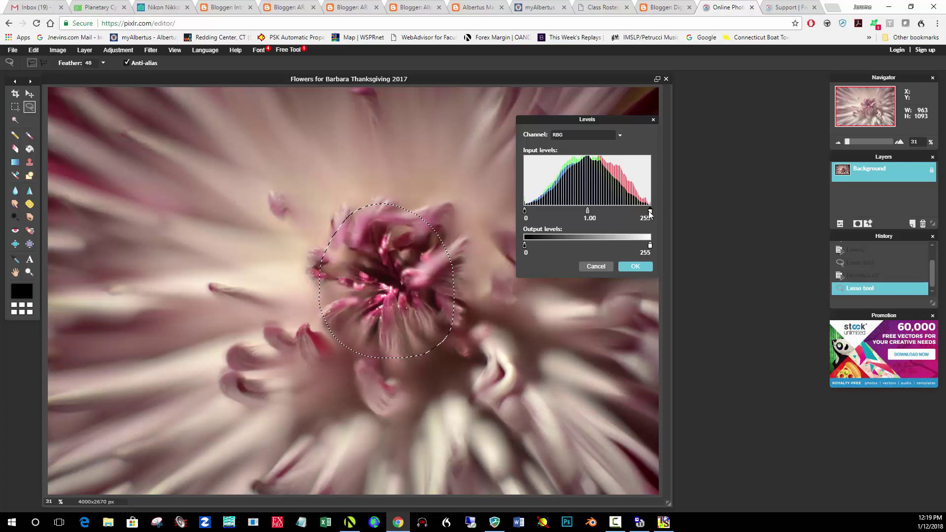
drag(646, 214, 643, 213)
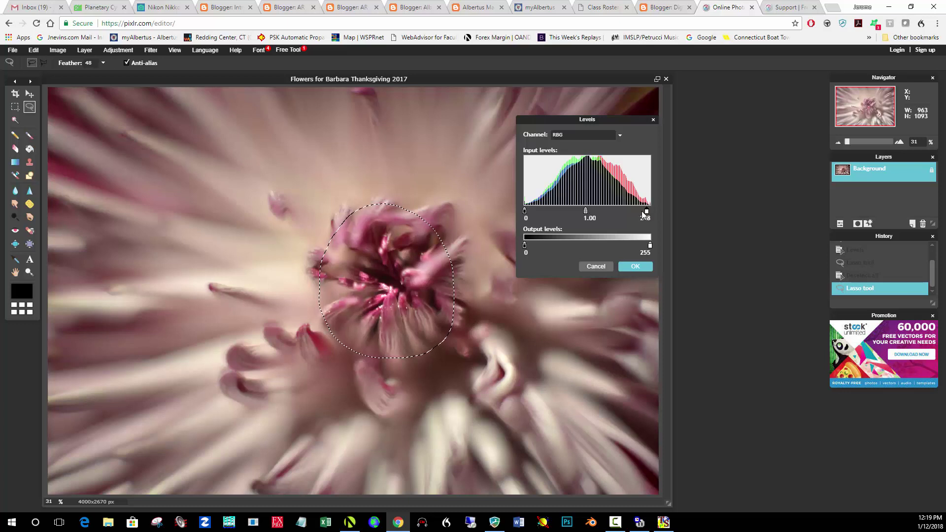
click(581, 212)
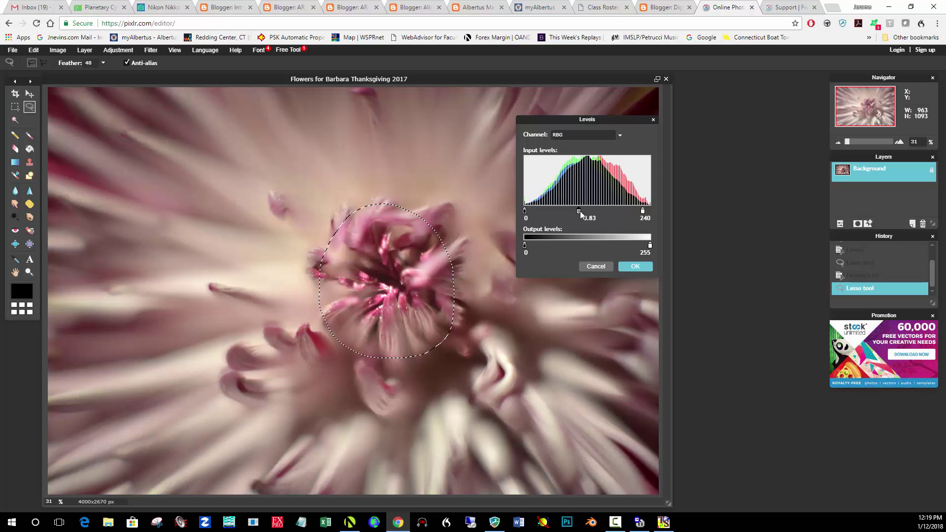
click(634, 266)
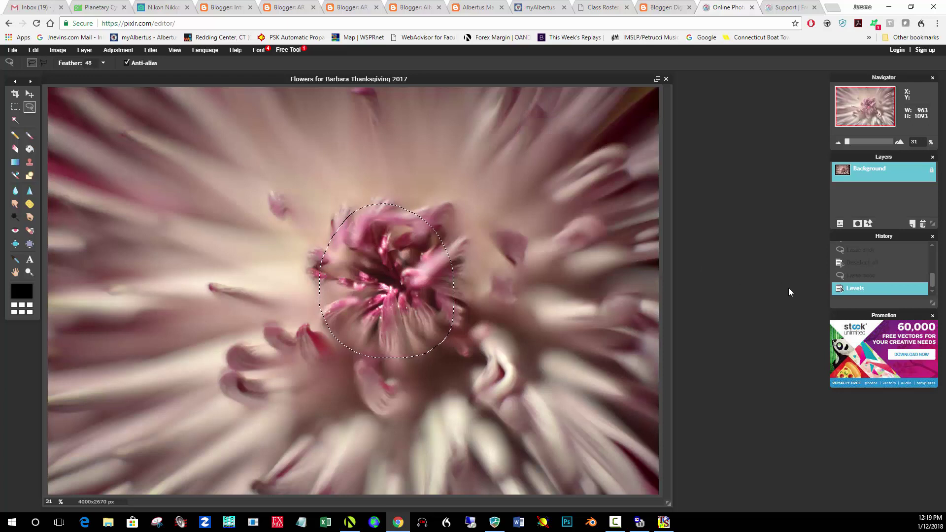
Step: Compare the flower centre with and without its Levels adjustment by repeatedly undoing and redoing it
key(ctrl+z)
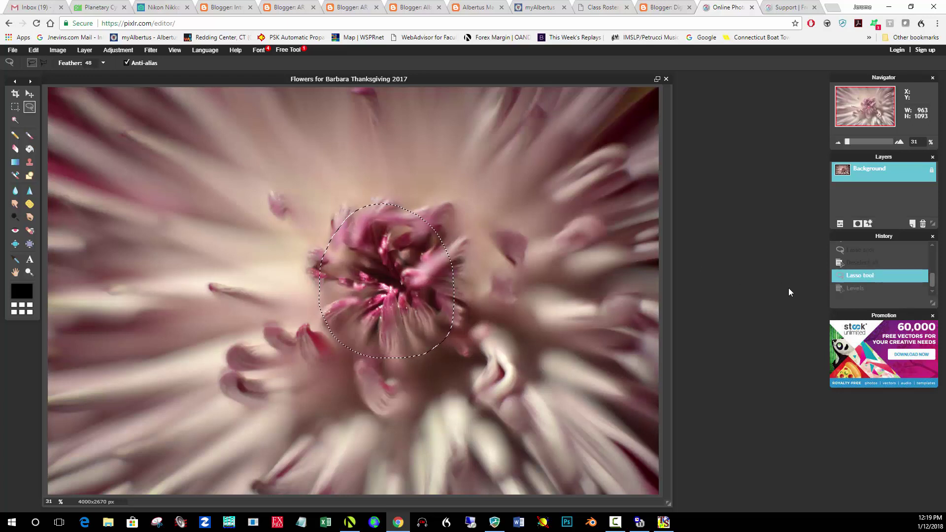
key(ctrl+y)
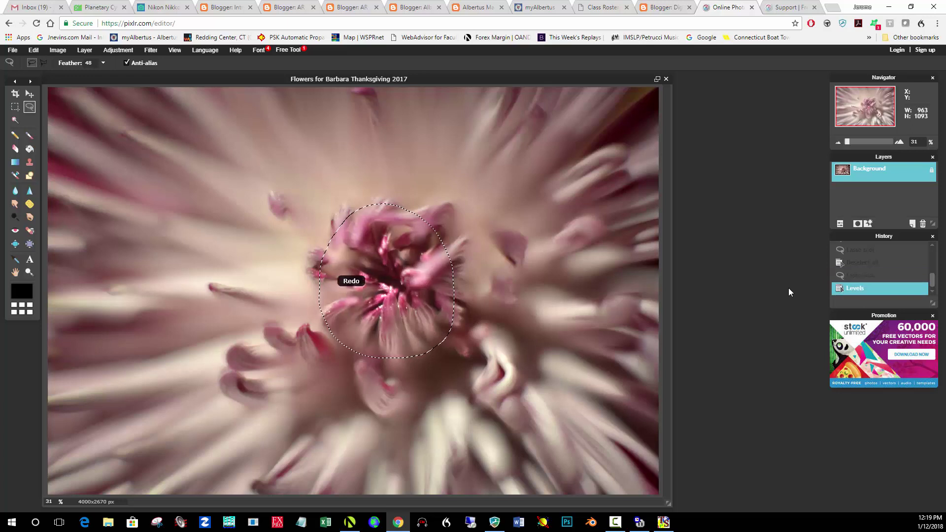
key(ctrl+z)
key(ctrl+y)
key(ctrl+z)
key(ctrl+y)
Step: Deselect everything and save the photo to the computer as a higher-quality JPEG, adding "edited" to the end of its file name
key(ctrl+d)
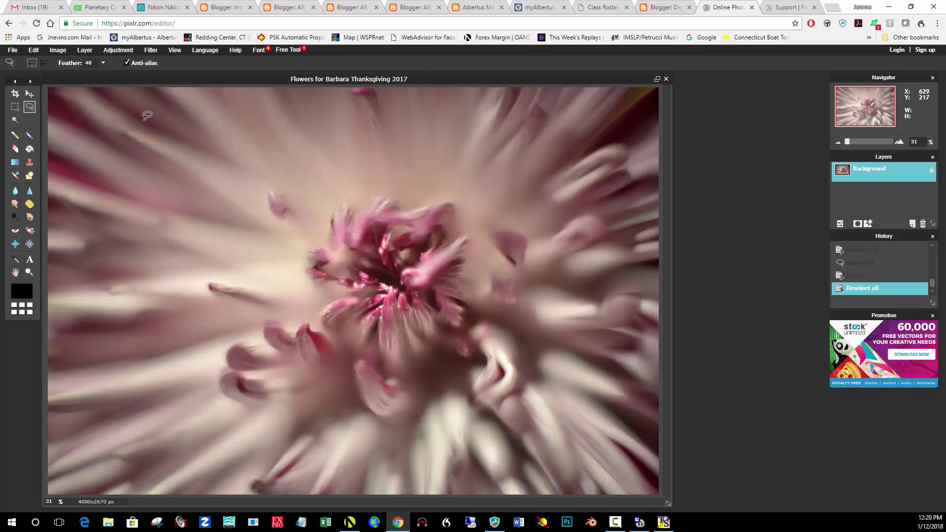
click(12, 50)
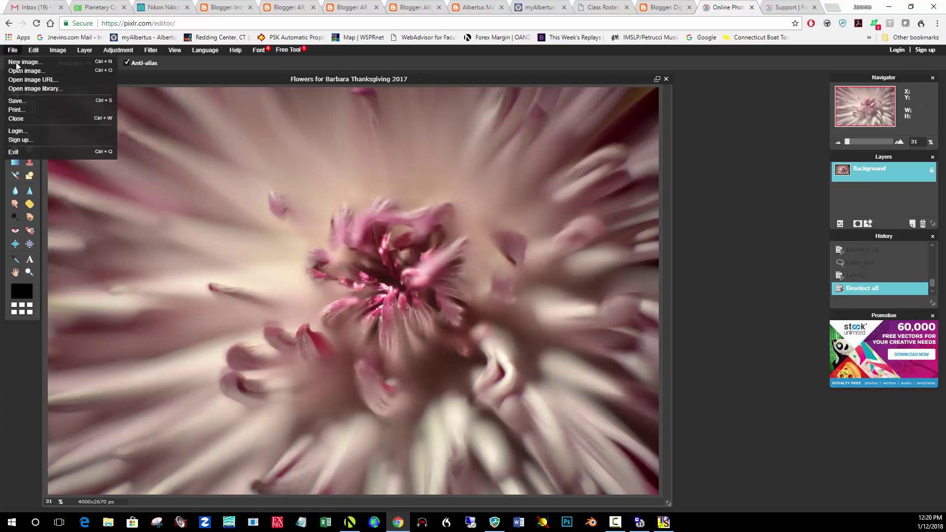
click(26, 100)
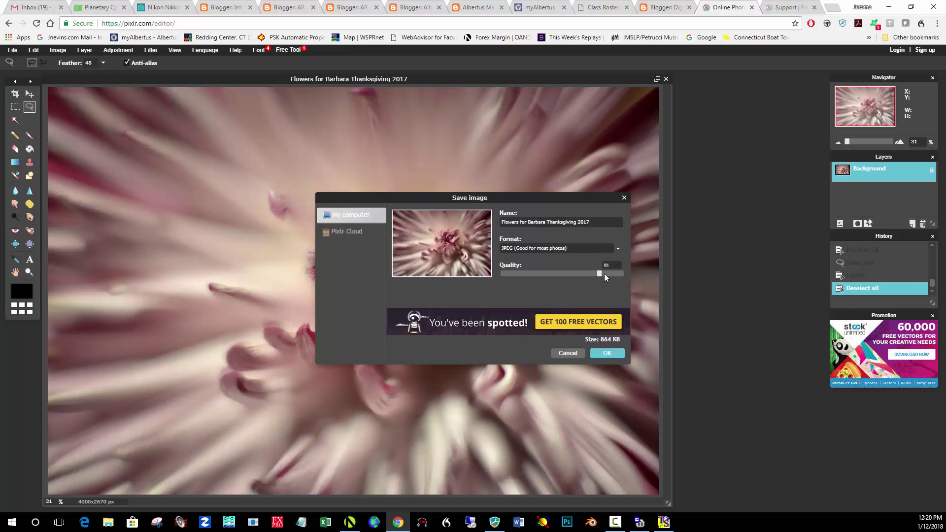
drag(619, 272, 617, 270)
click(608, 353)
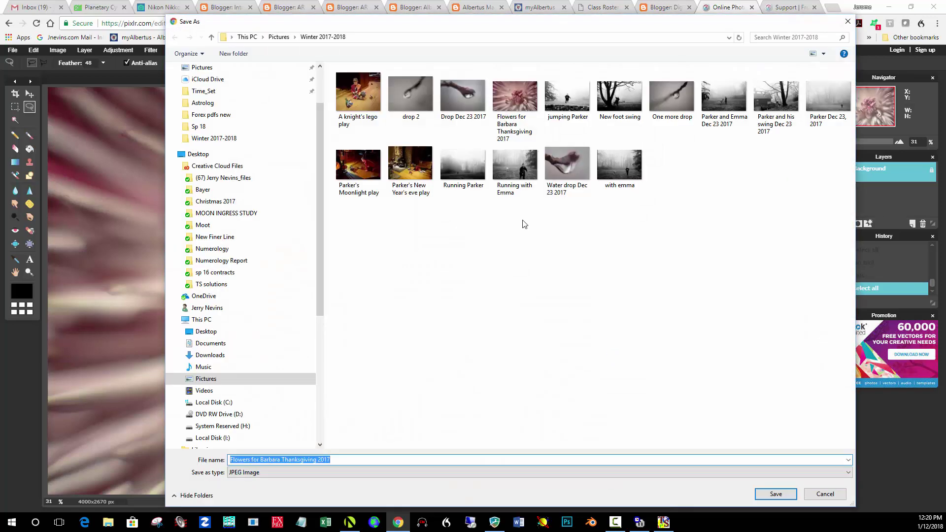
click(334, 460)
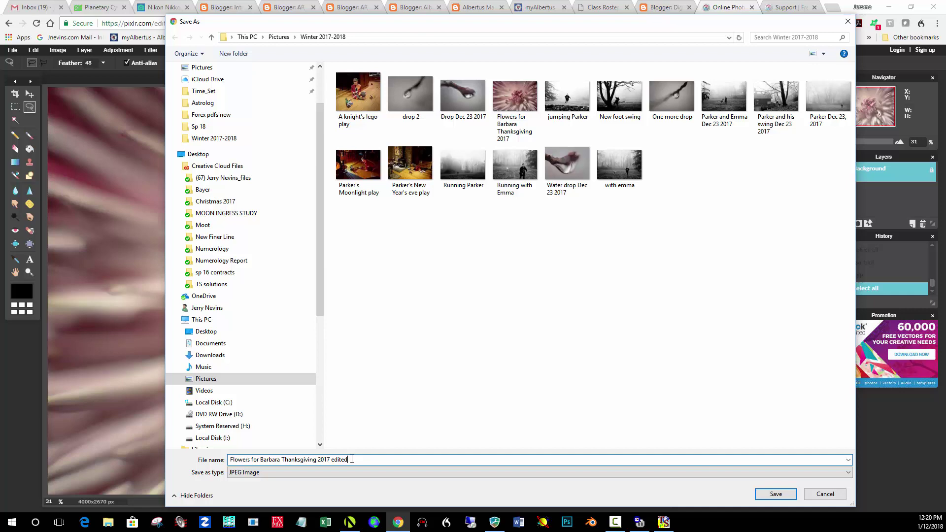
click(761, 492)
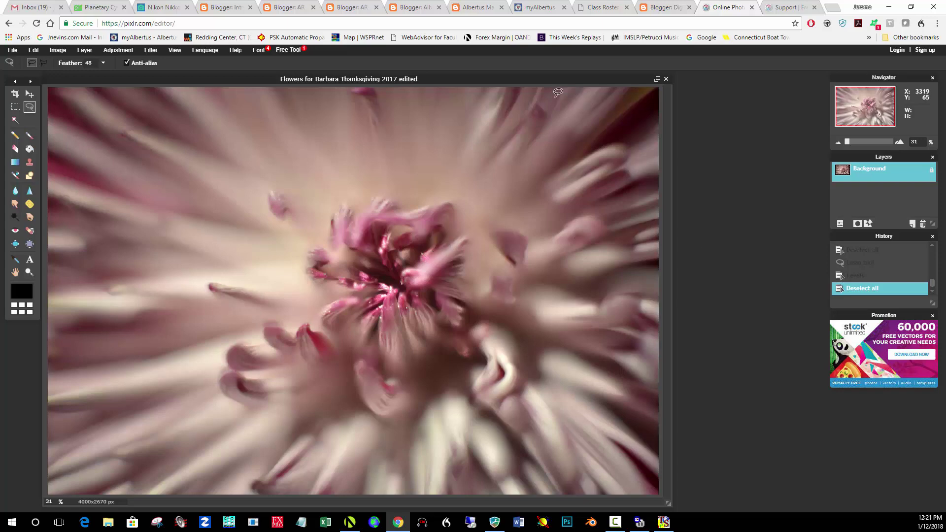
Step: Switch to Blogger and create a new post with the centred text "Edited image of a flower"
click(412, 9)
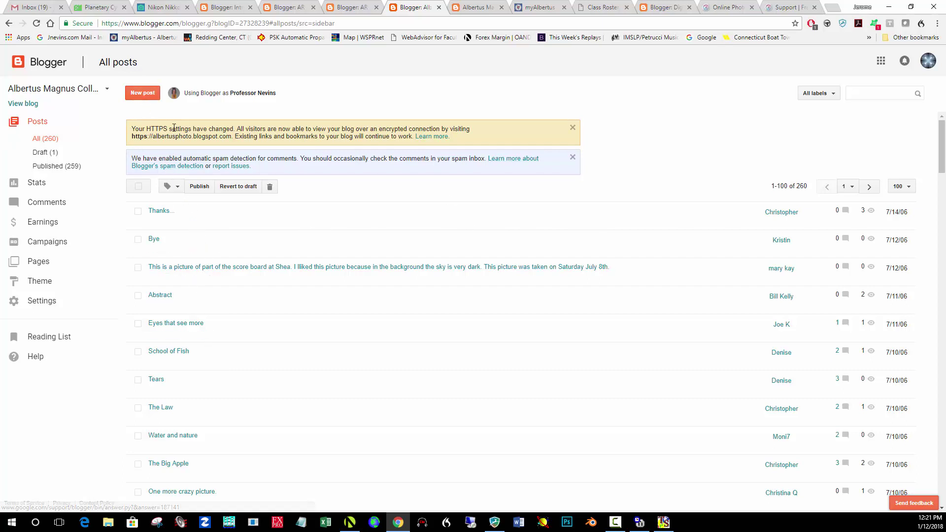
click(143, 94)
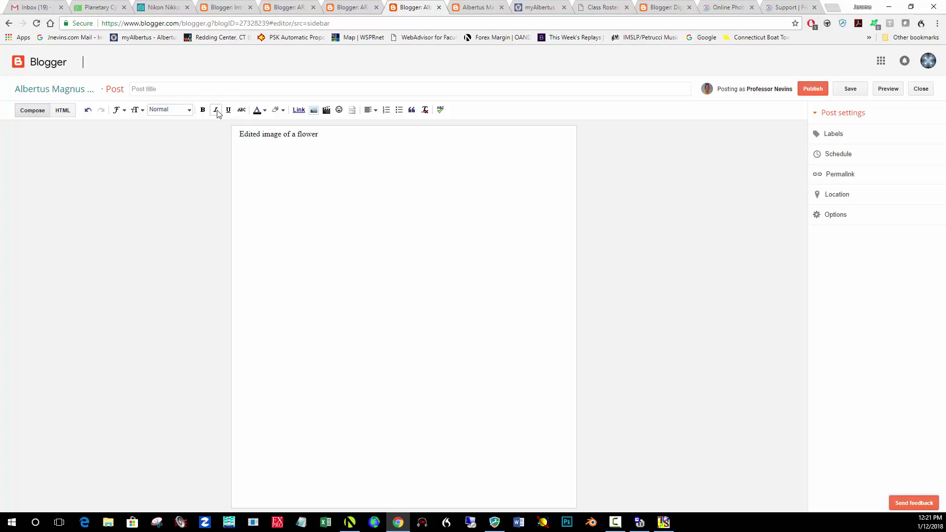
click(369, 109)
click(383, 140)
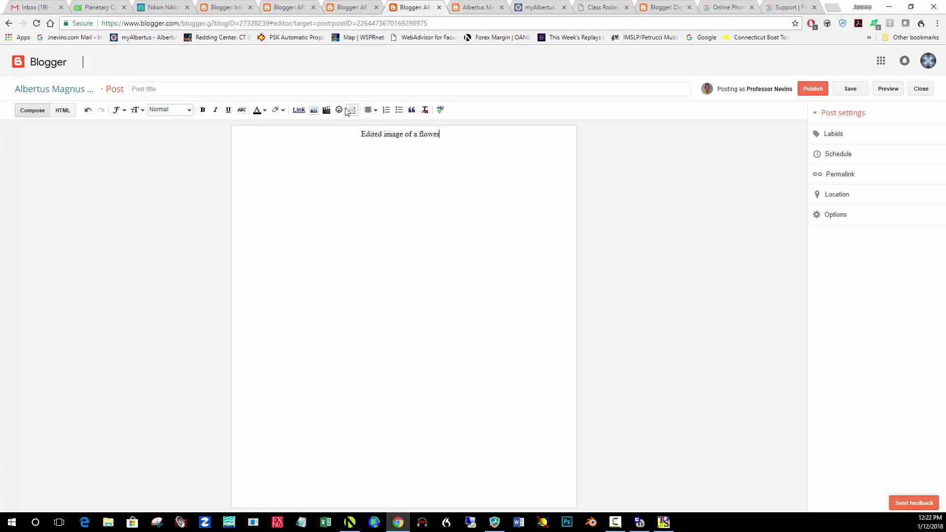
Step: Insert the edited Thanksgiving 2017 flower photo from the Winter 2017-2018 folder on a new line below the post's text
click(439, 134)
key(Return)
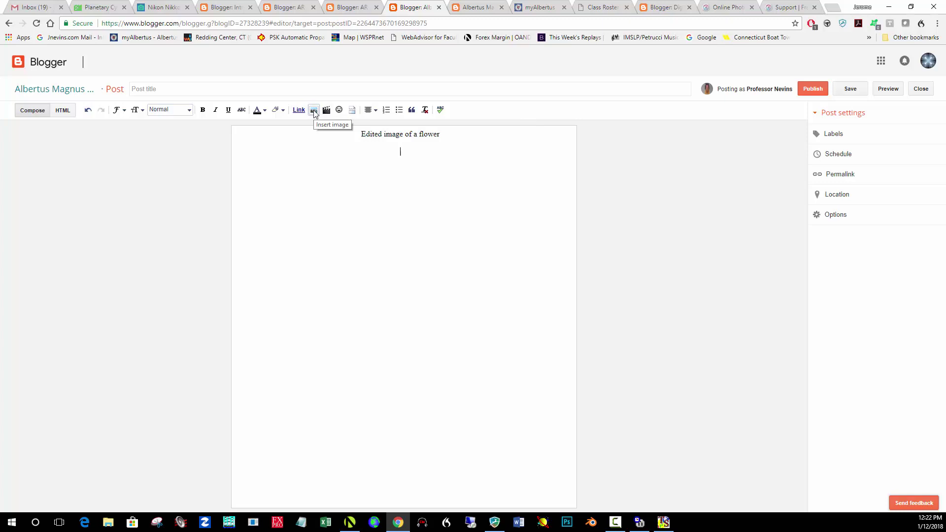
click(314, 111)
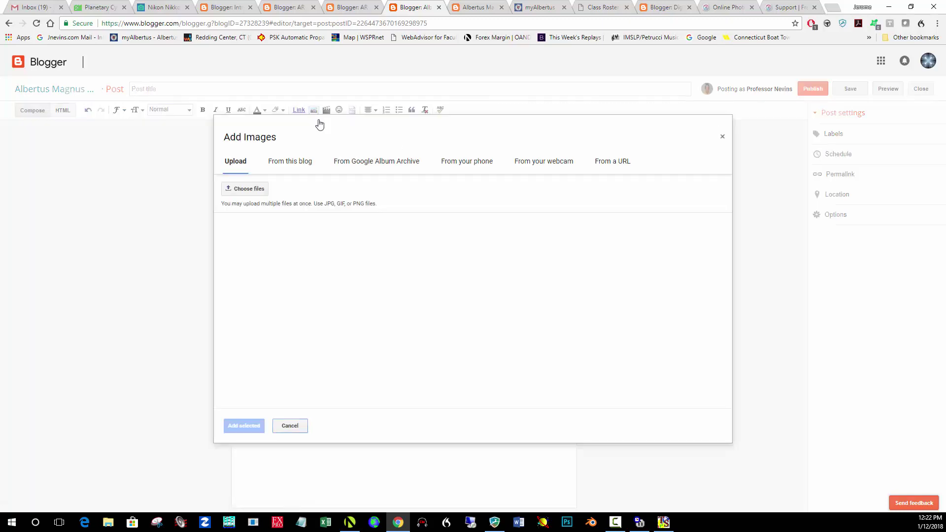
click(253, 194)
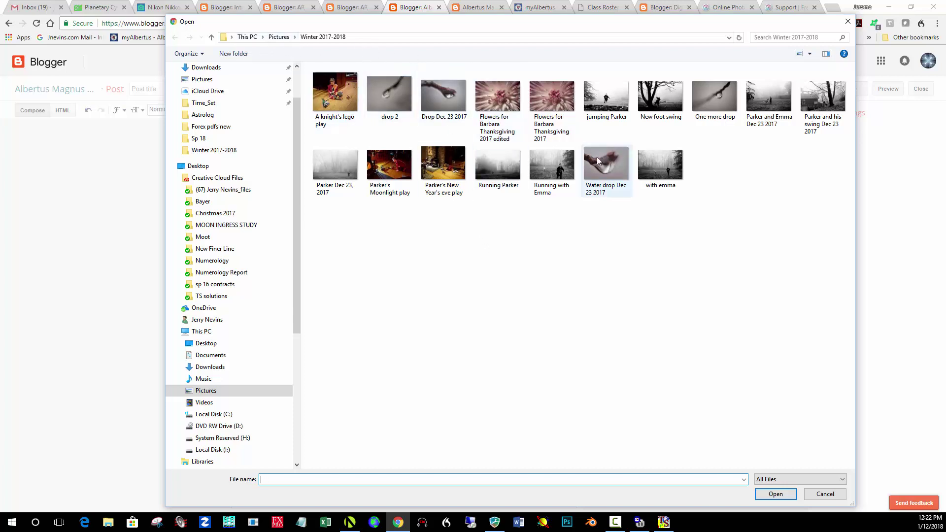
click(511, 112)
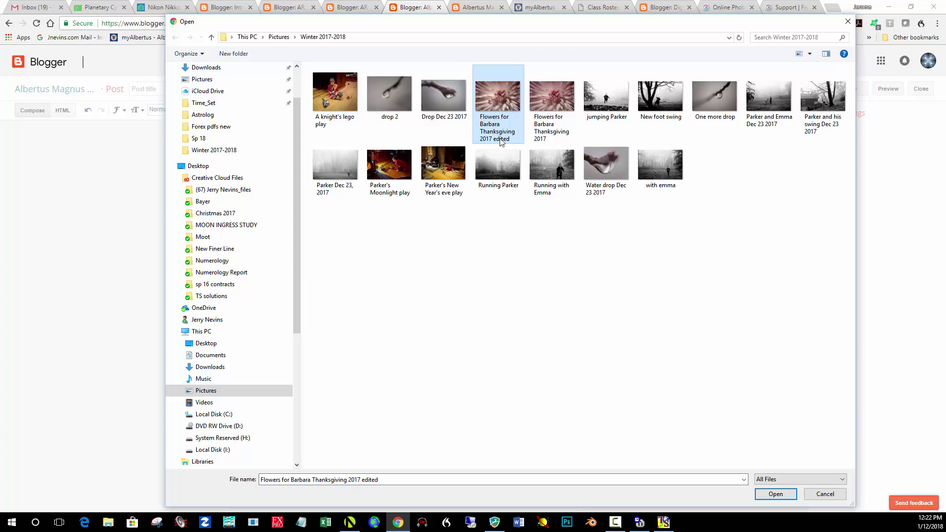
click(777, 496)
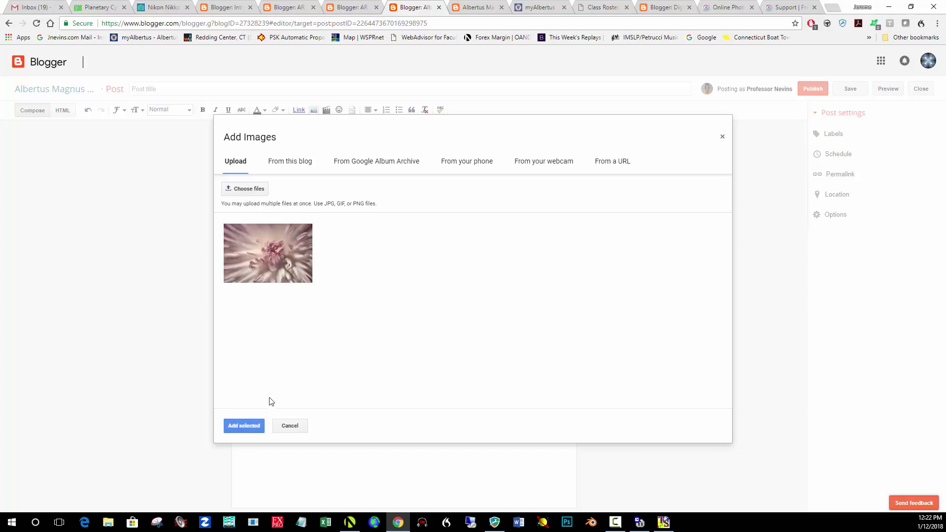
click(245, 427)
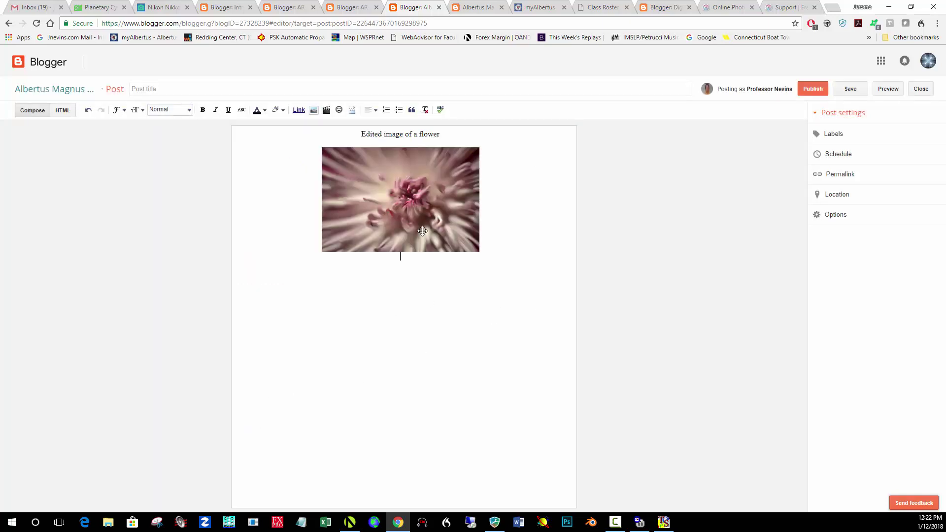
Step: Set the display size of the flower image in the post to Large
click(370, 239)
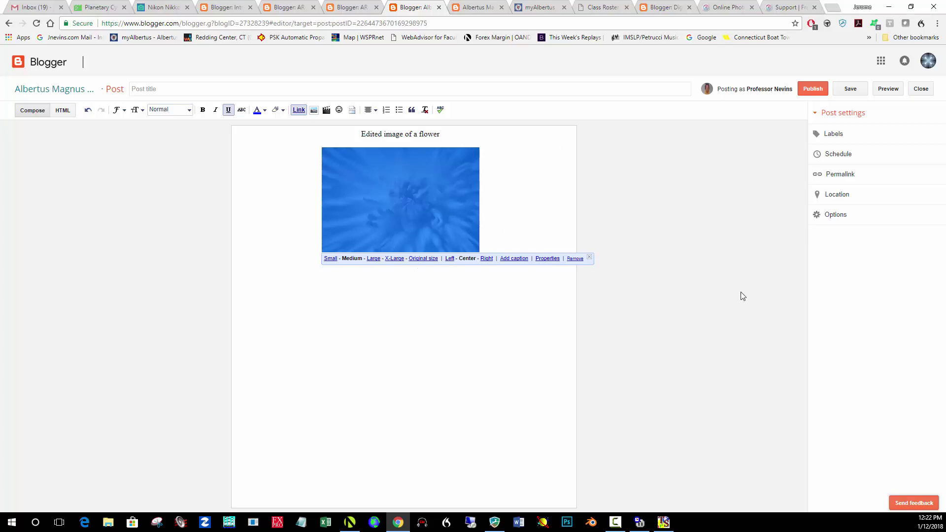
click(373, 260)
click(638, 289)
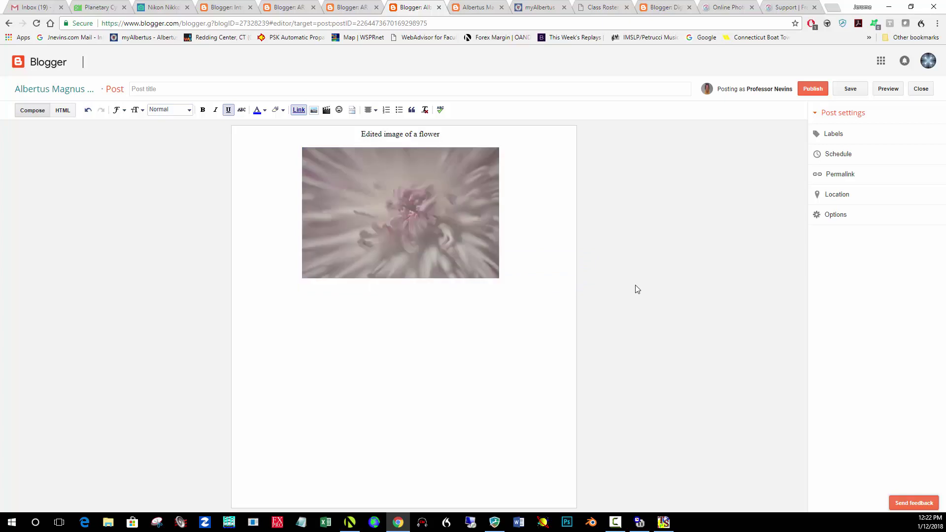
Step: Publish the flower post and view it on the live blog, opening its image at full size
click(809, 91)
click(808, 91)
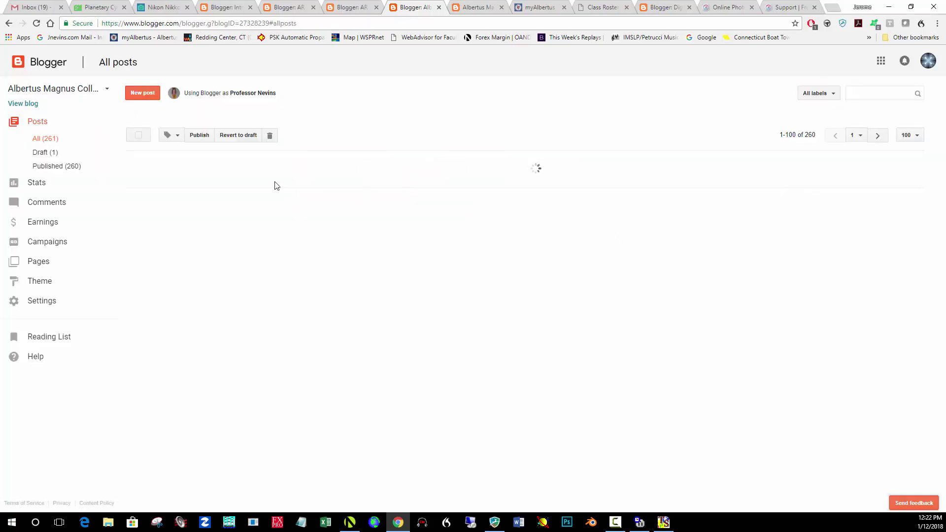
click(31, 103)
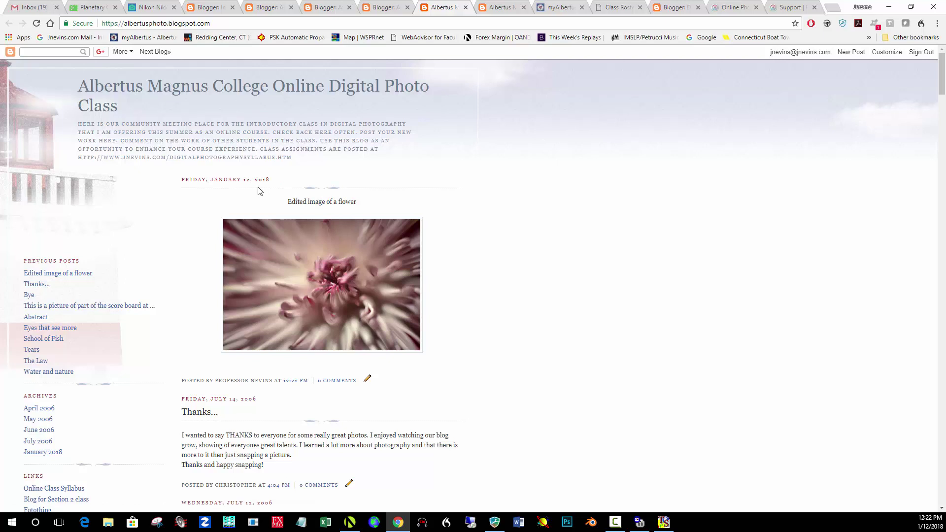
click(334, 290)
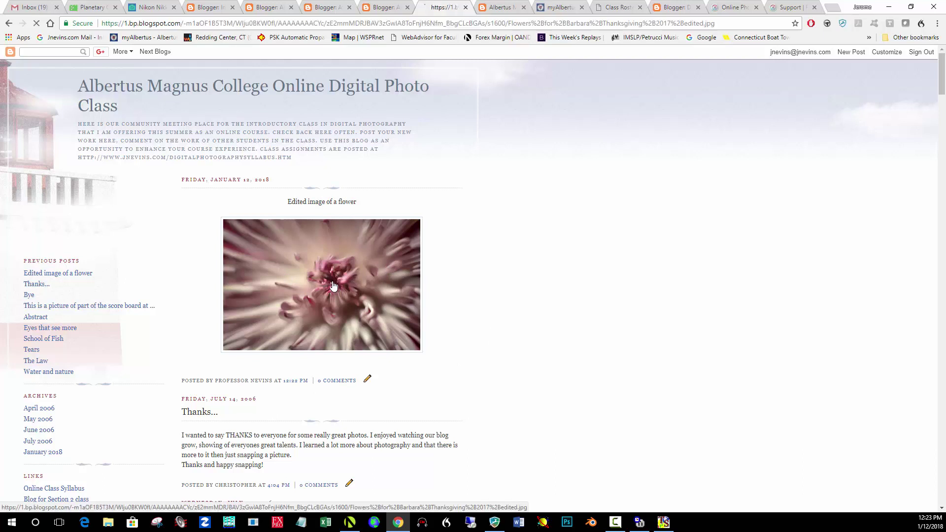